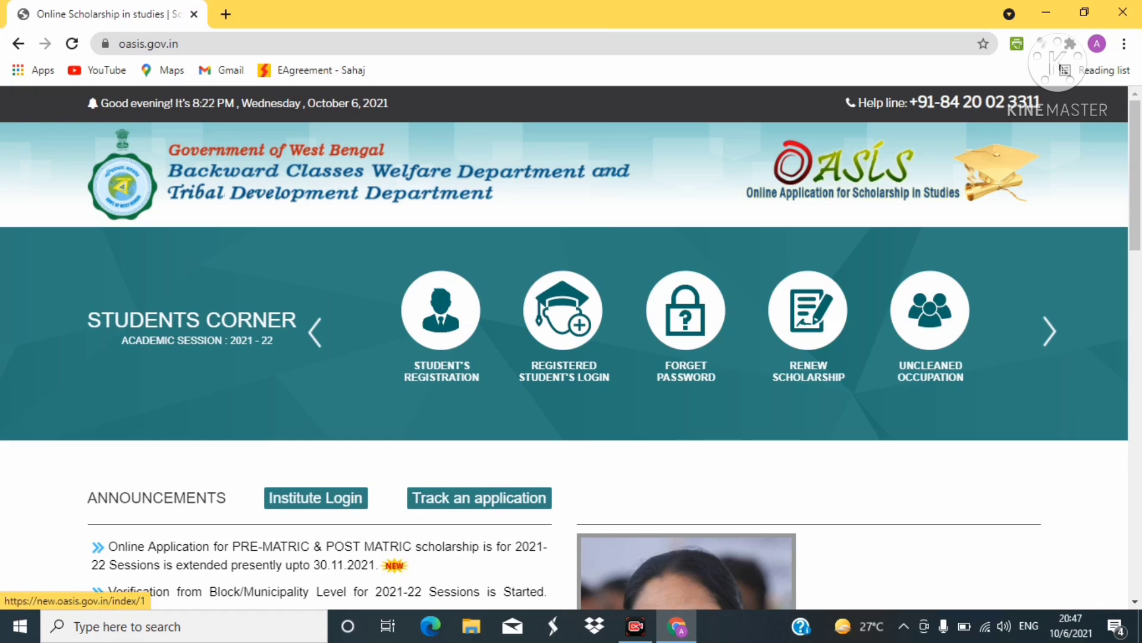
Open the student registration page and submit MALDAH as the district where the institution is located.
click(562, 310)
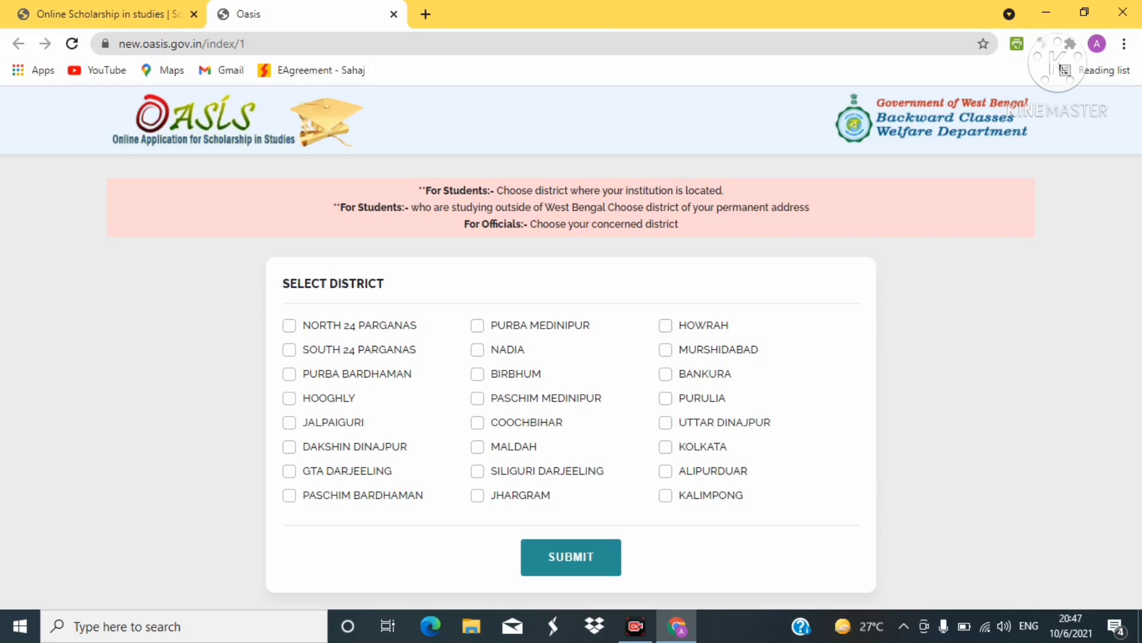
click(478, 447)
key(Tab)
key(Return)
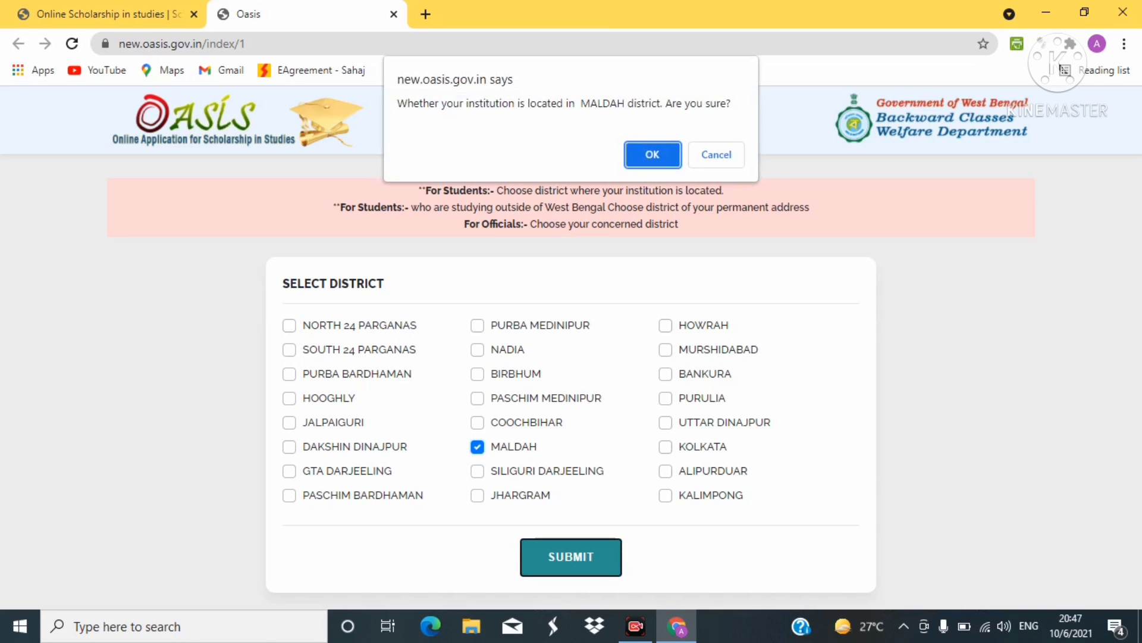
key(Return)
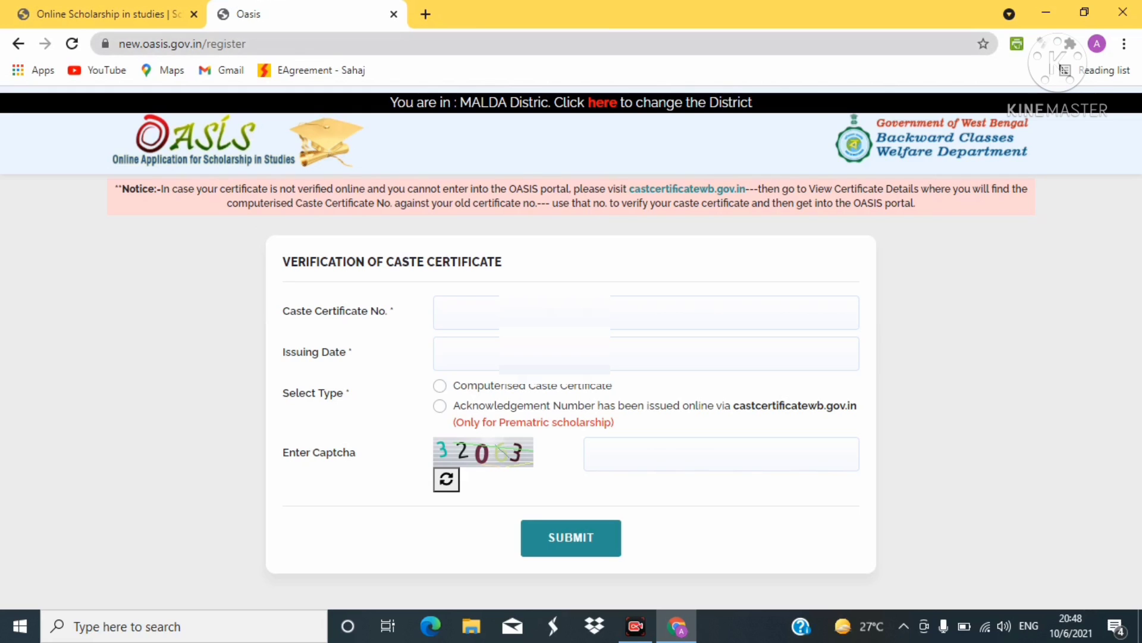
Paste the caste certificate number into the verification form and set the issuing date to 2021-09-07.
click(447, 312)
right_click(449, 303)
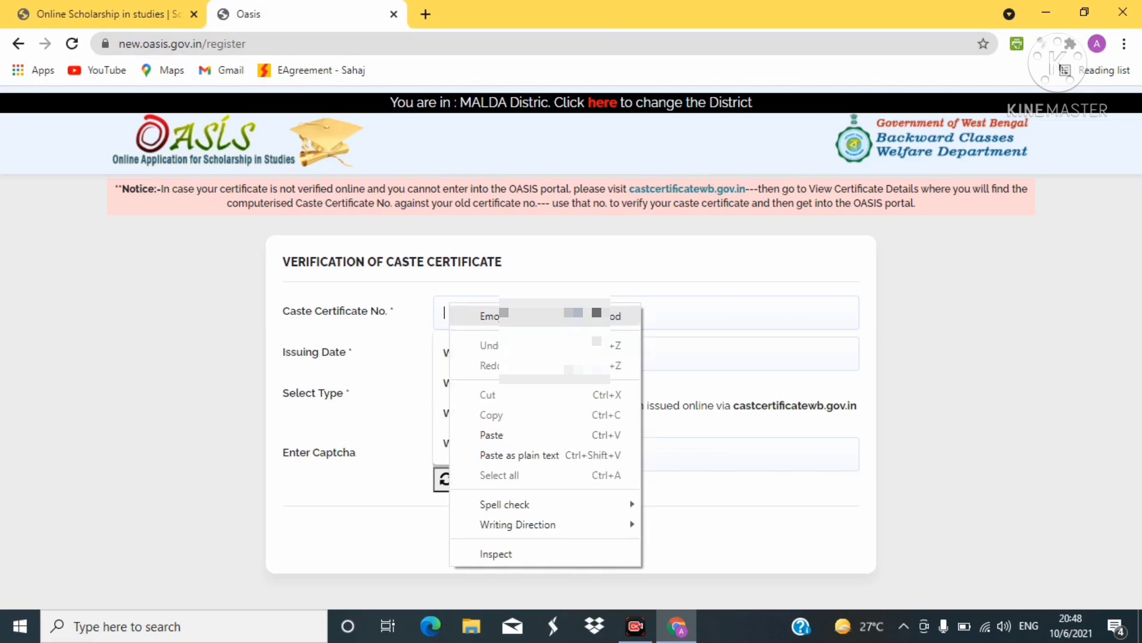
click(492, 435)
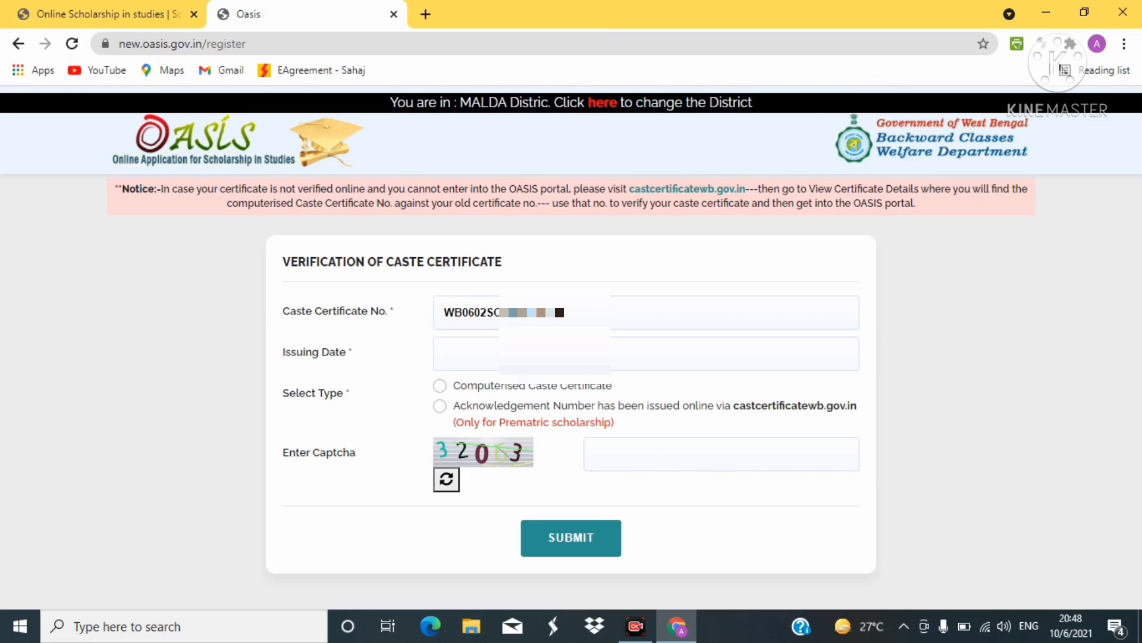
click(646, 354)
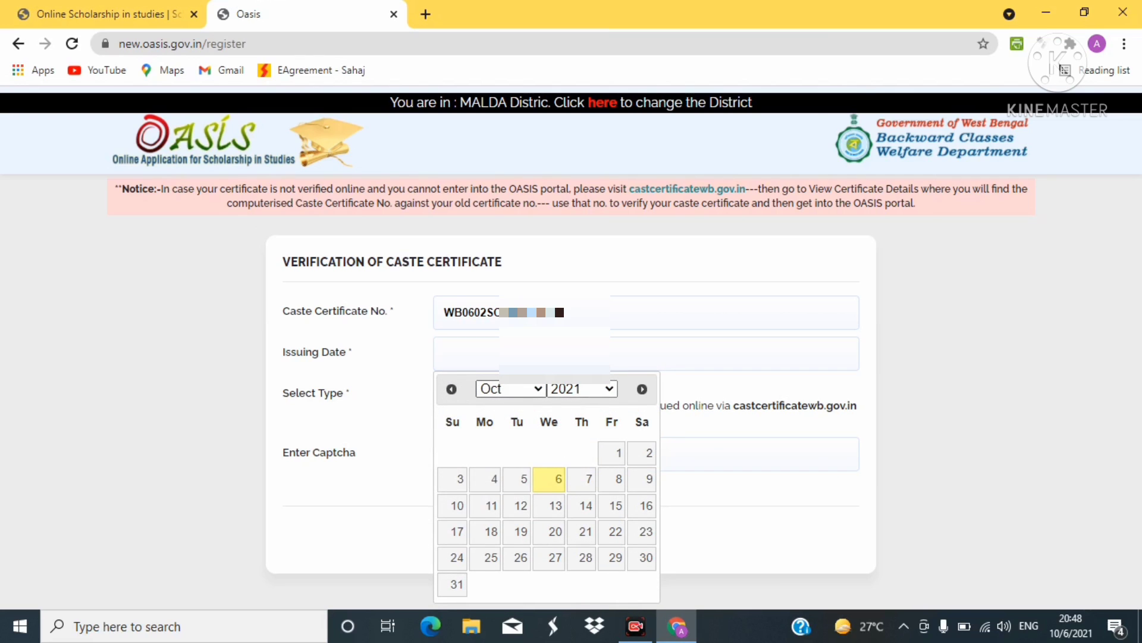
click(508, 388)
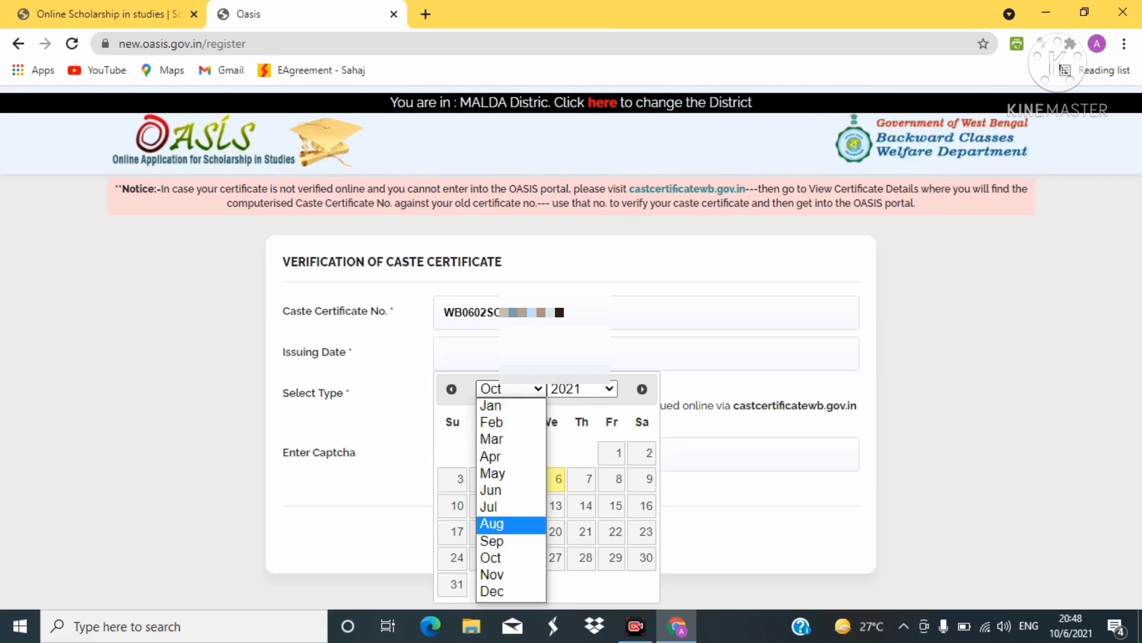
click(492, 541)
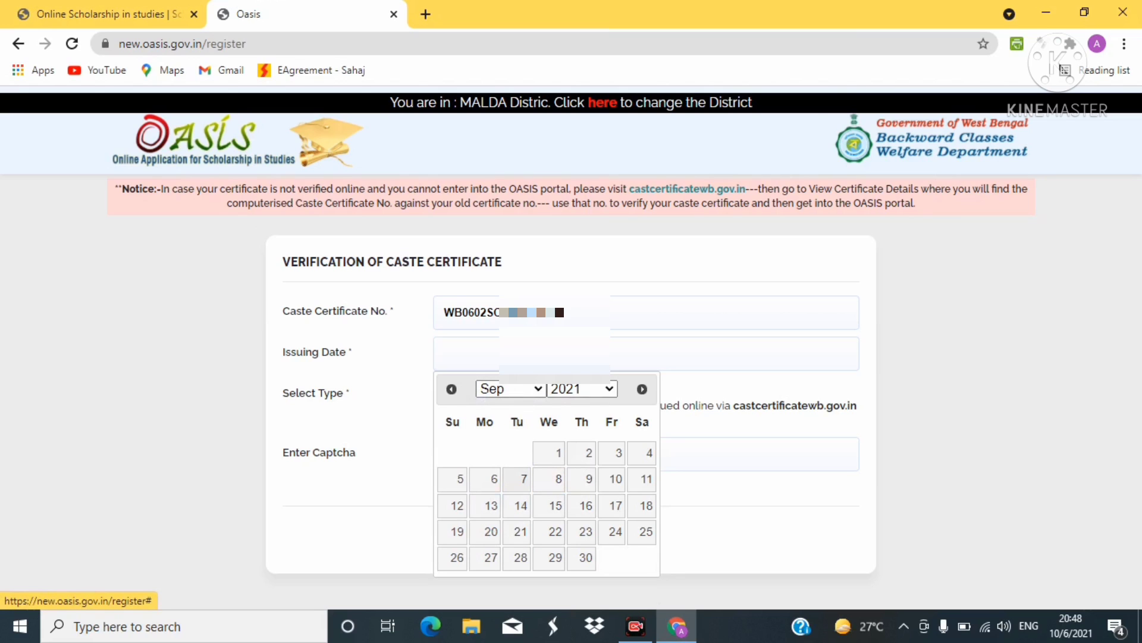
click(520, 479)
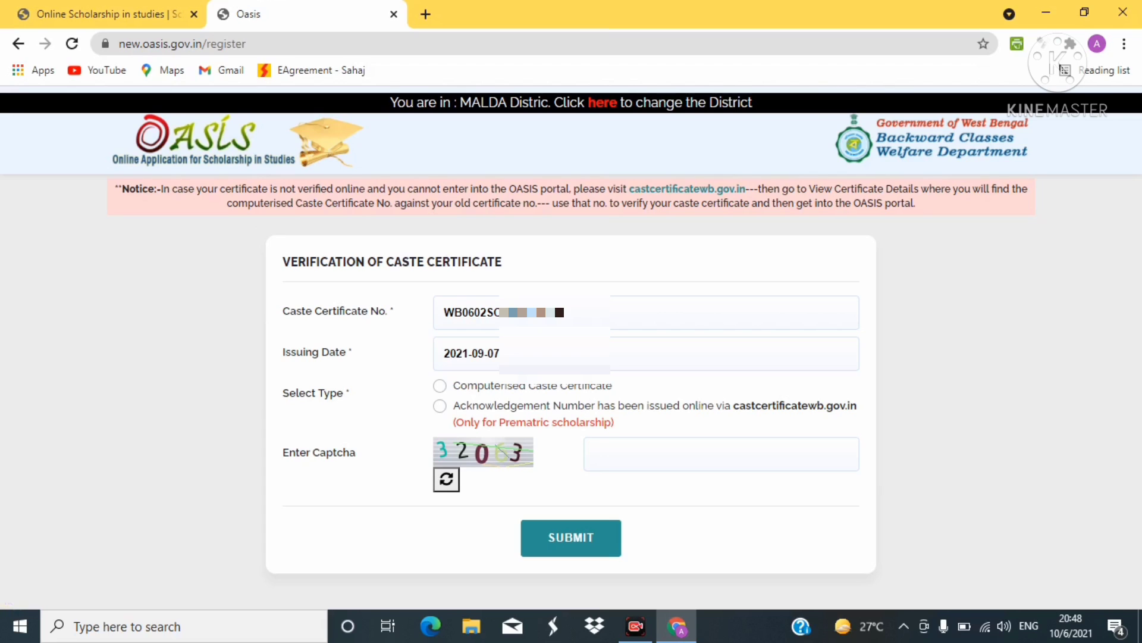
Select Computerised Caste Certificate as the type, enter the displayed captcha and submit the certificate verification.
click(439, 386)
click(595, 454)
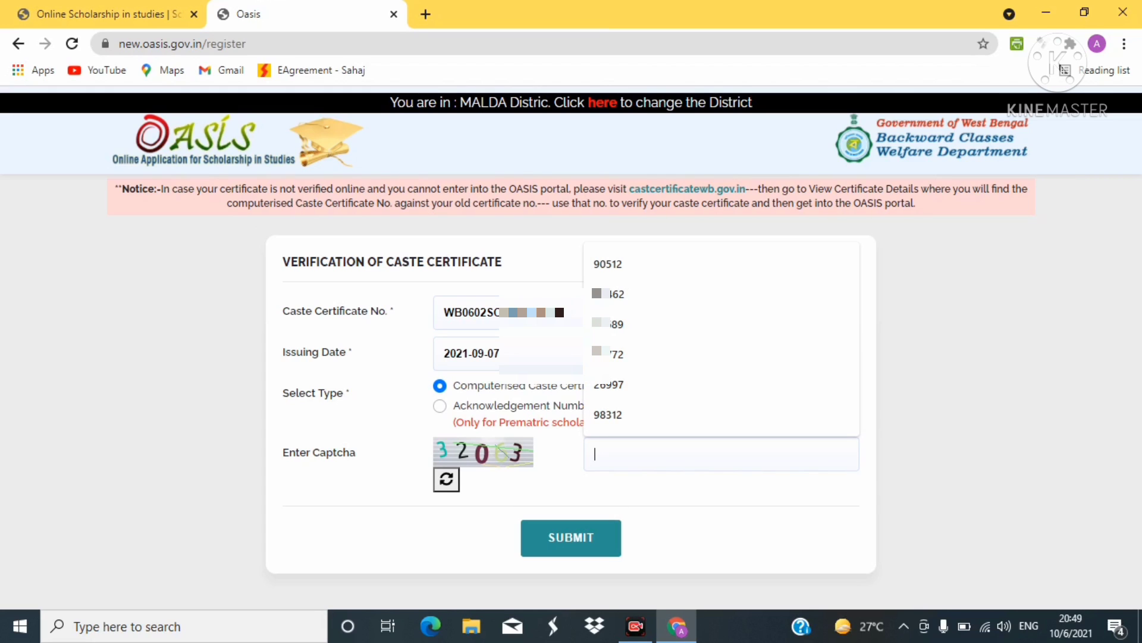
text(320)
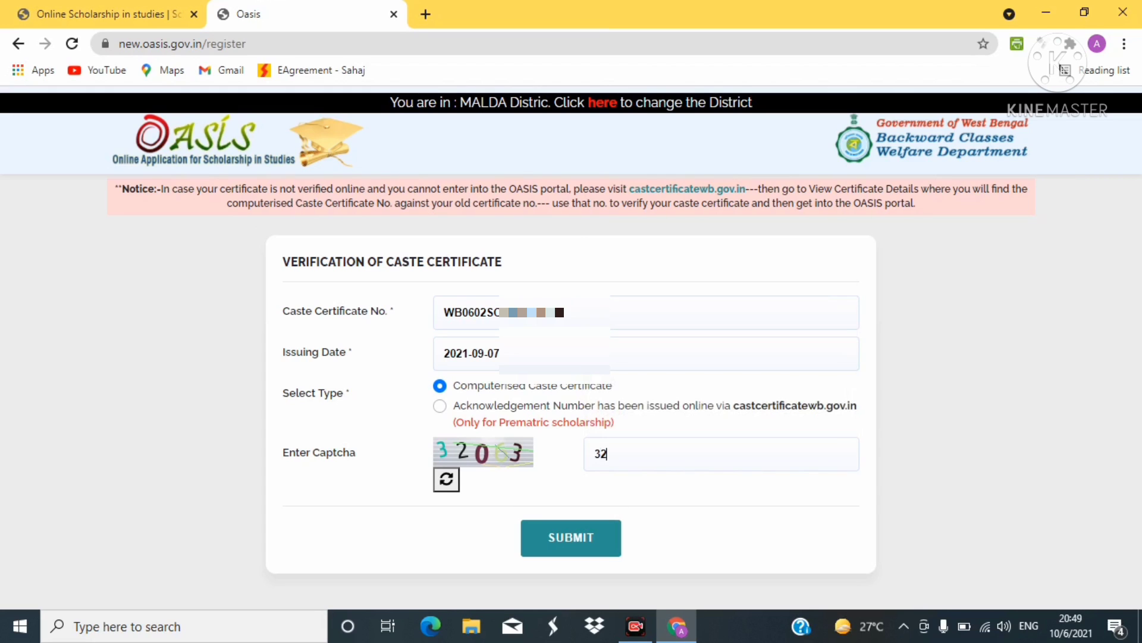
text(63)
key(Return)
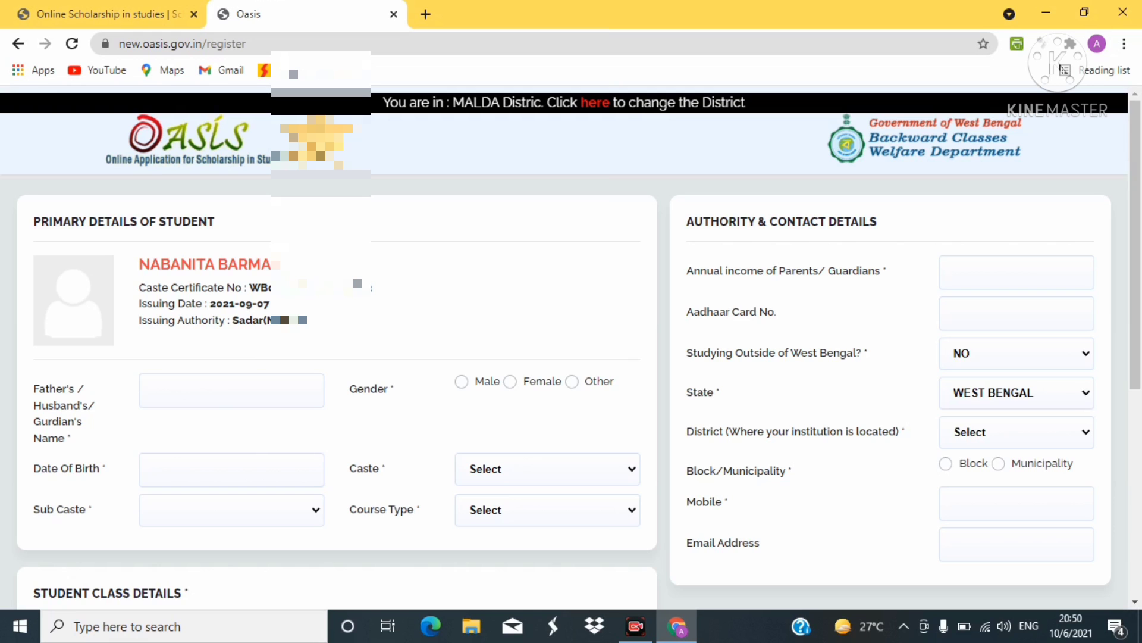
Set the student's gender to Male and fill in the date of birth in the primary details.
scroll(571, 351, down, 2)
scroll(571, 351, down, 3)
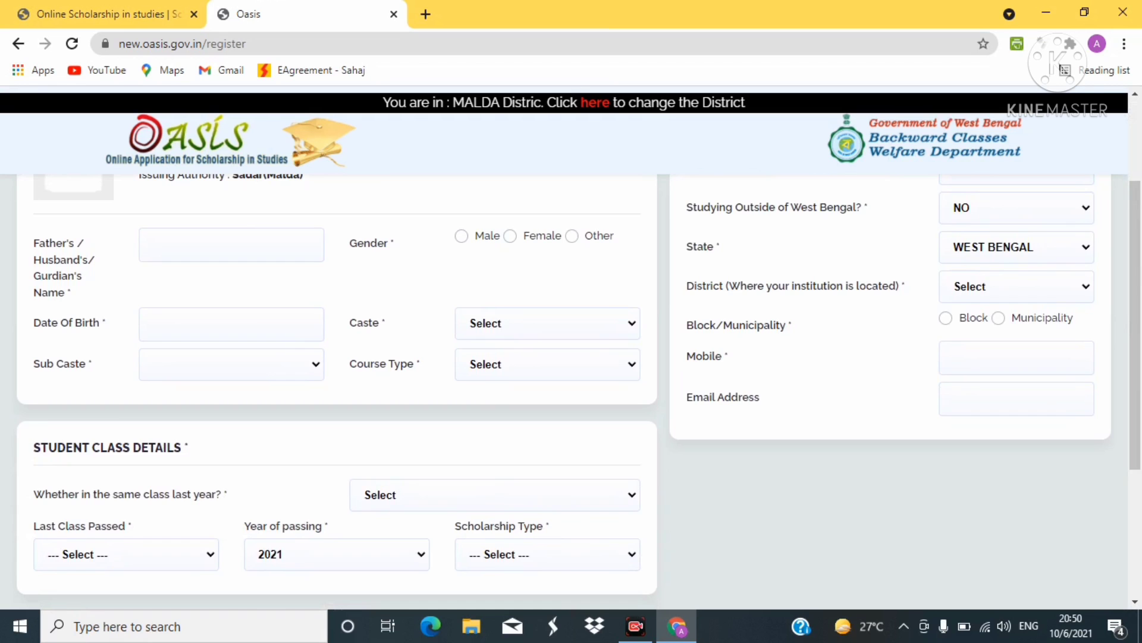
click(461, 236)
click(232, 324)
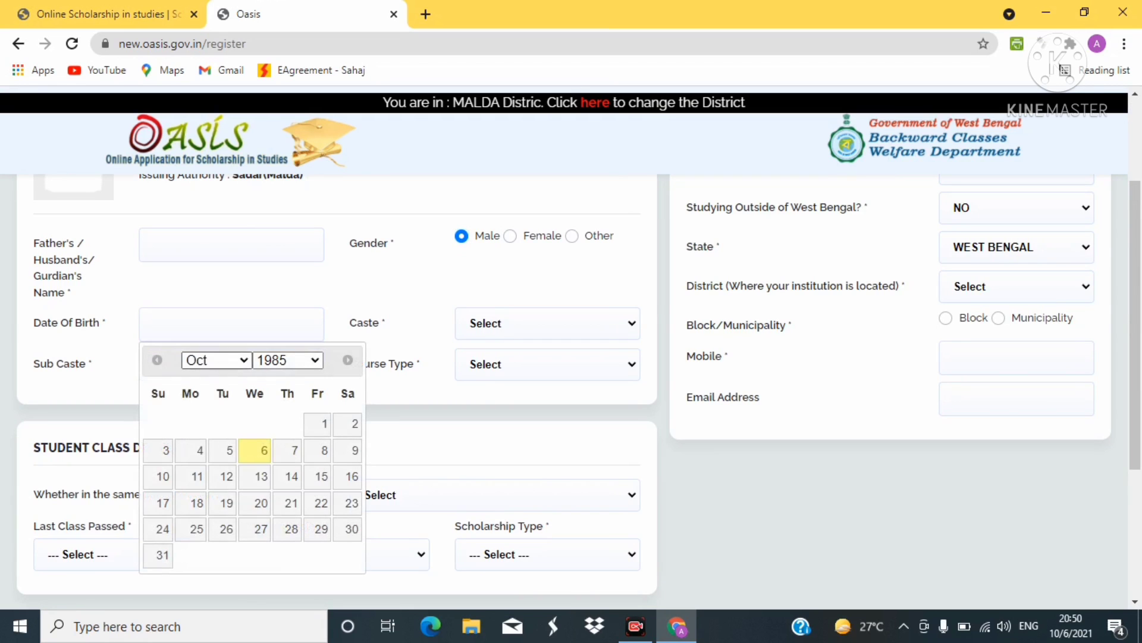
click(227, 450)
Set the caste to SC with sub caste BIND, and the course type to Regular Full Time.
click(547, 323)
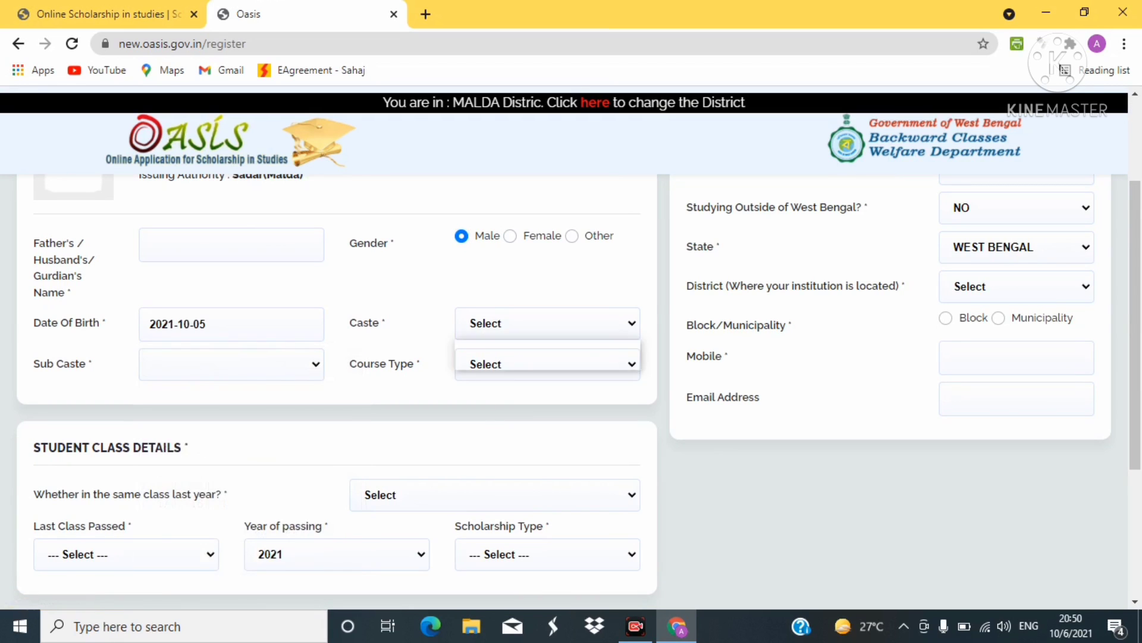
click(547, 359)
click(232, 364)
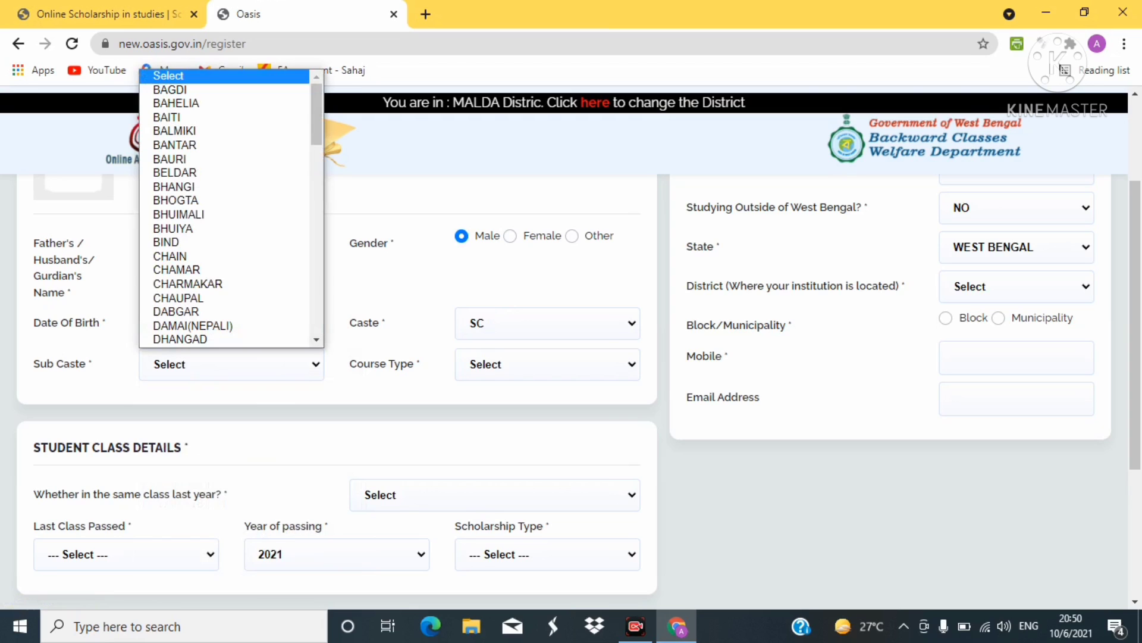
click(226, 245)
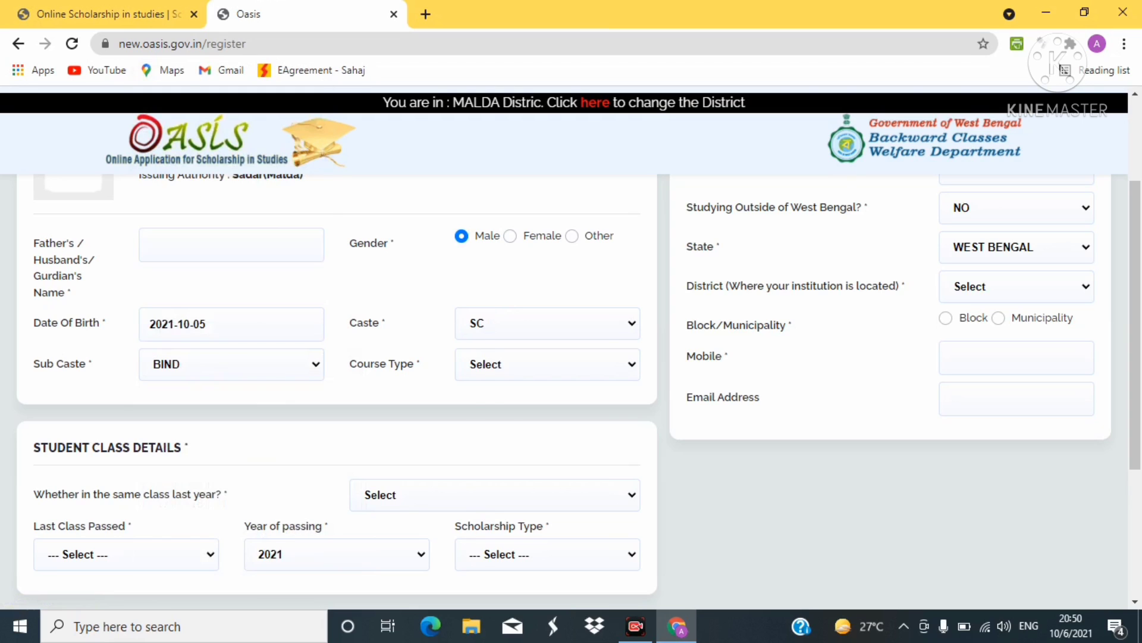
click(547, 364)
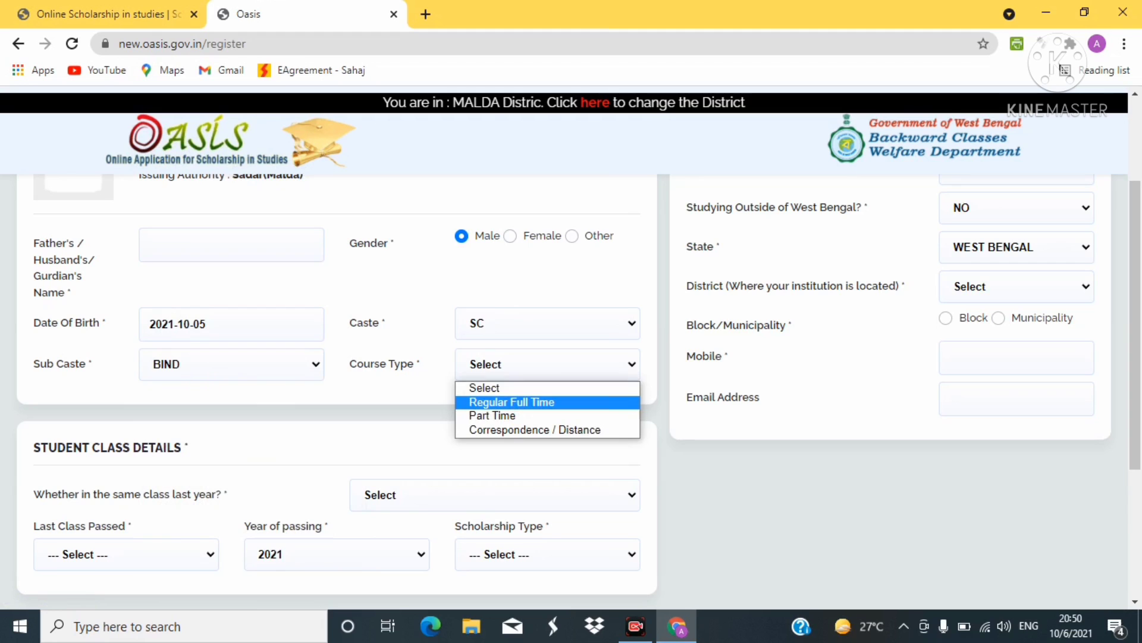
key(Return)
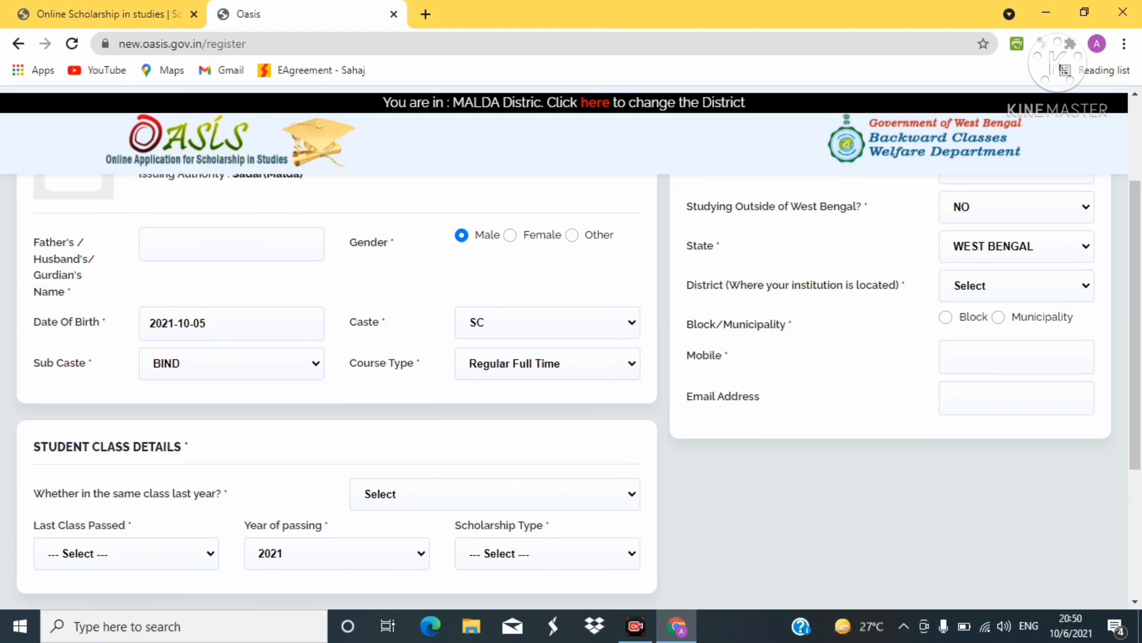
Answer NO to whether the student was in the same class last year.
scroll(572, 387, down, 3)
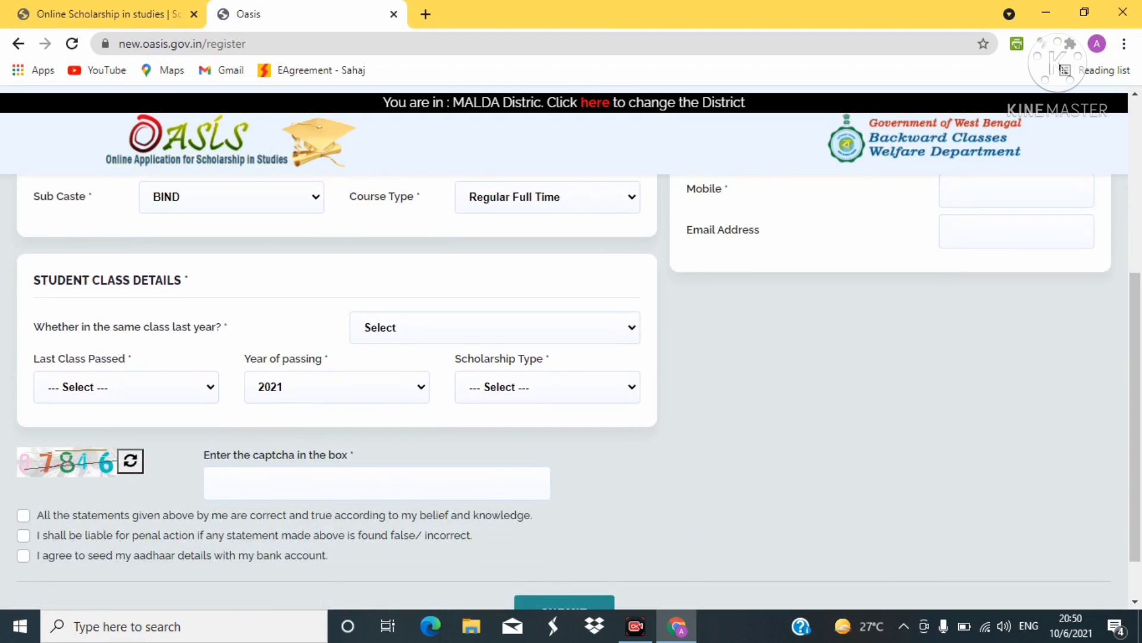
scroll(571, 387, down, 1)
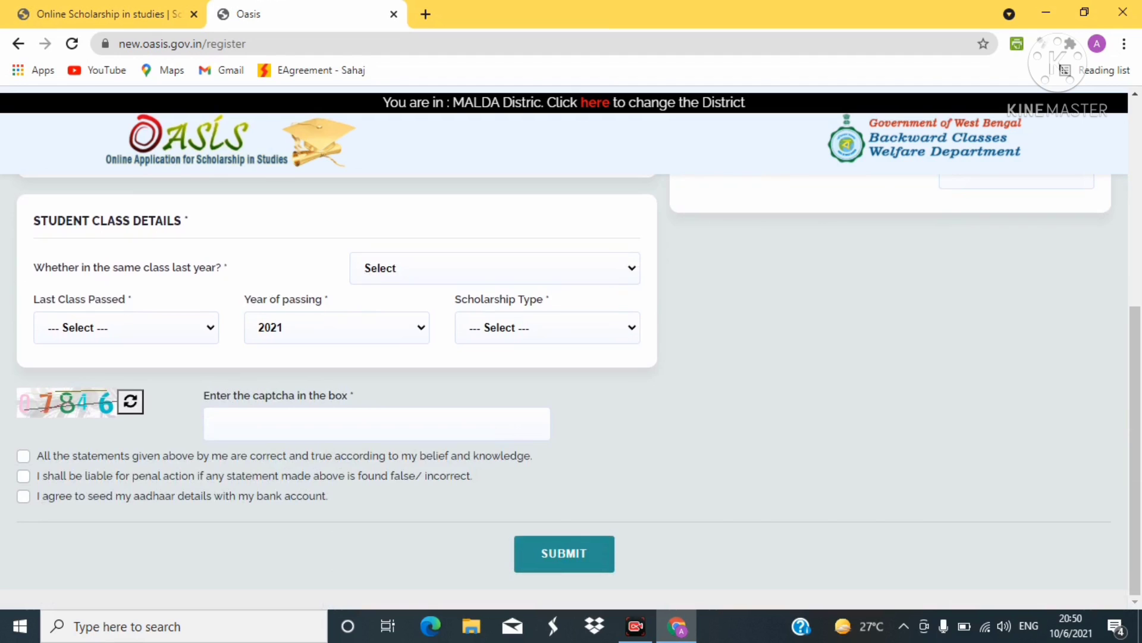
key(alt+Down)
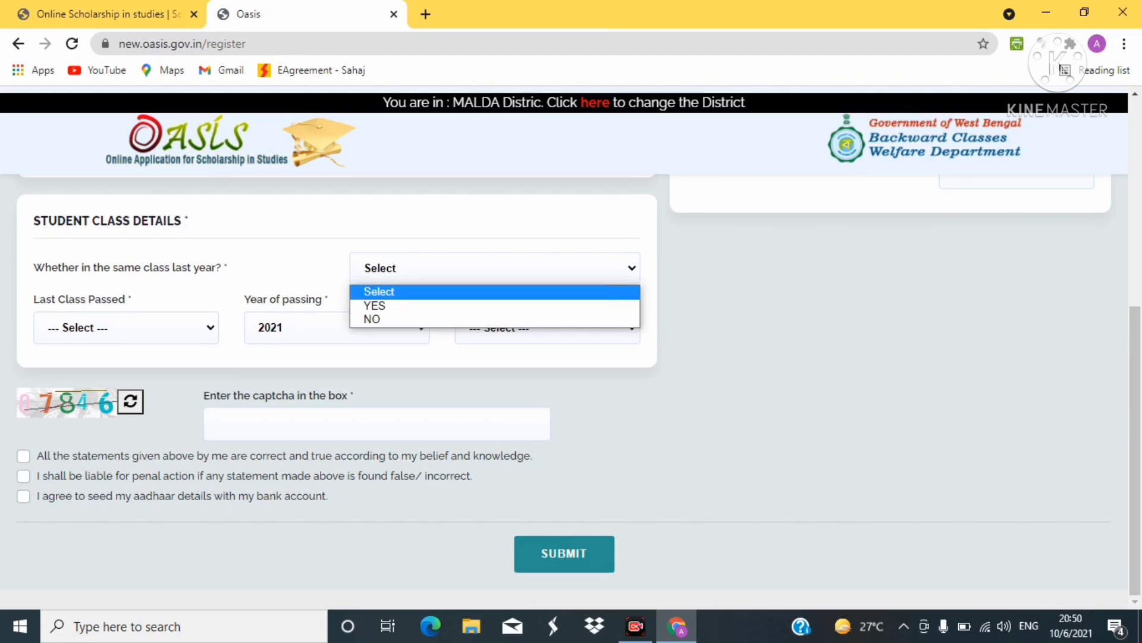
key(Down)
key(Down)
key(Return)
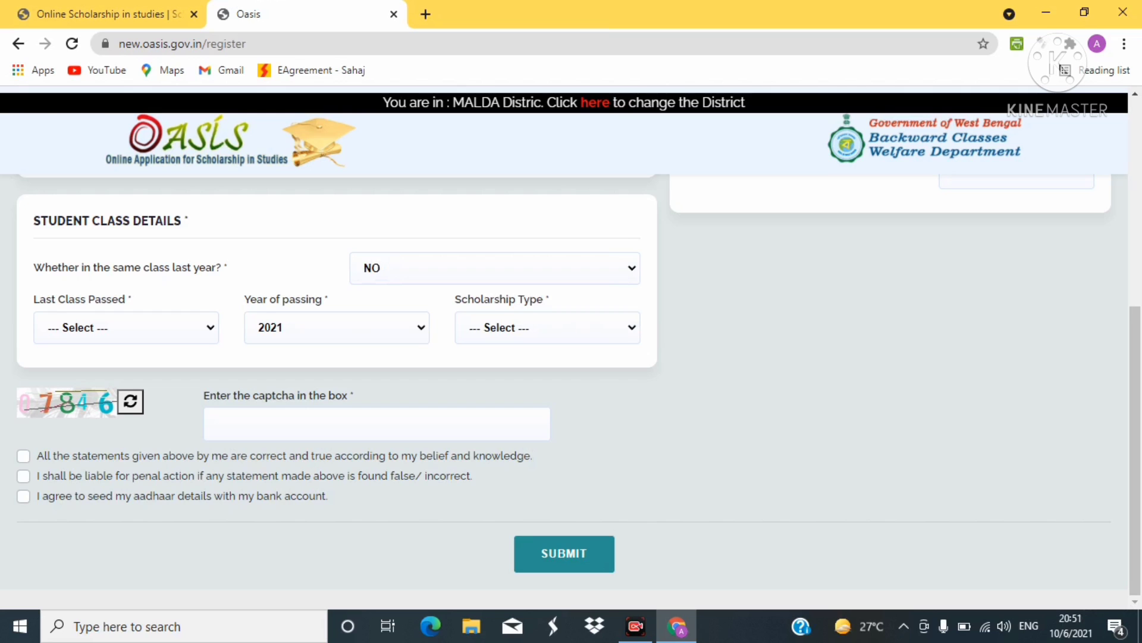
Set the last class passed to VIII for a Prematric scholarship in the student class details.
scroll(571, 393, up, 3)
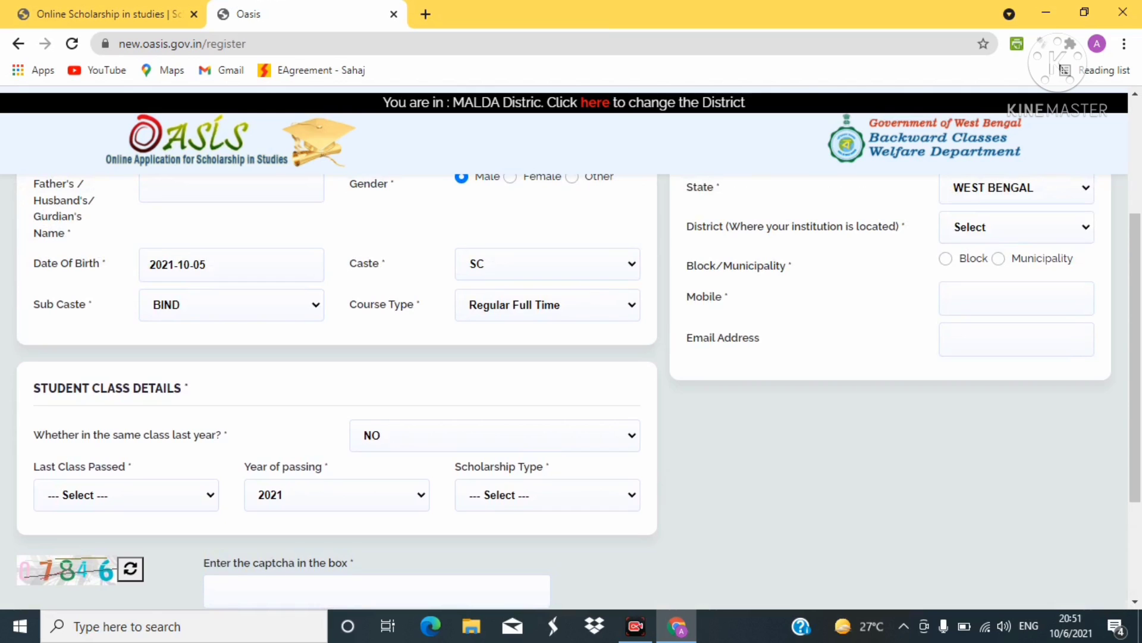
scroll(572, 393, down, 2)
scroll(571, 393, down, 1)
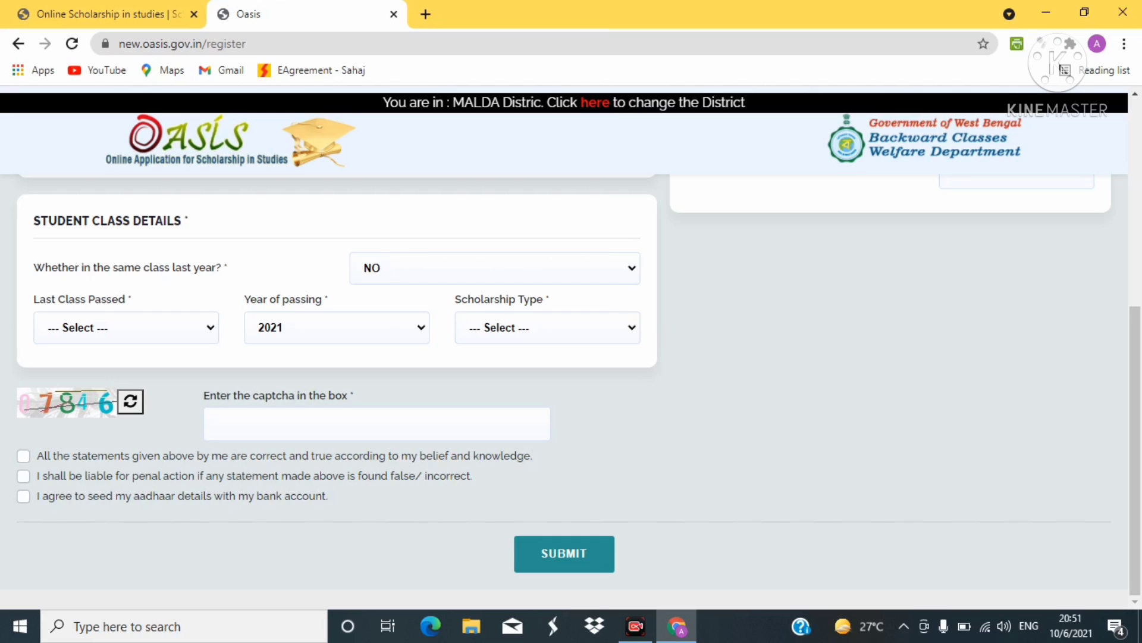
click(127, 327)
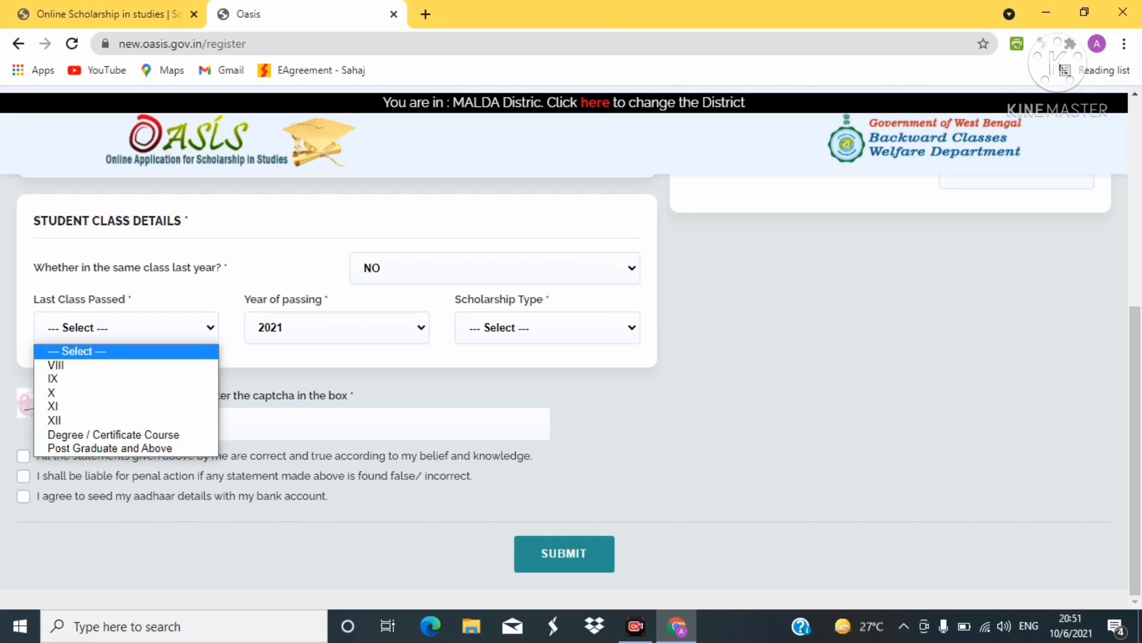
key(Down)
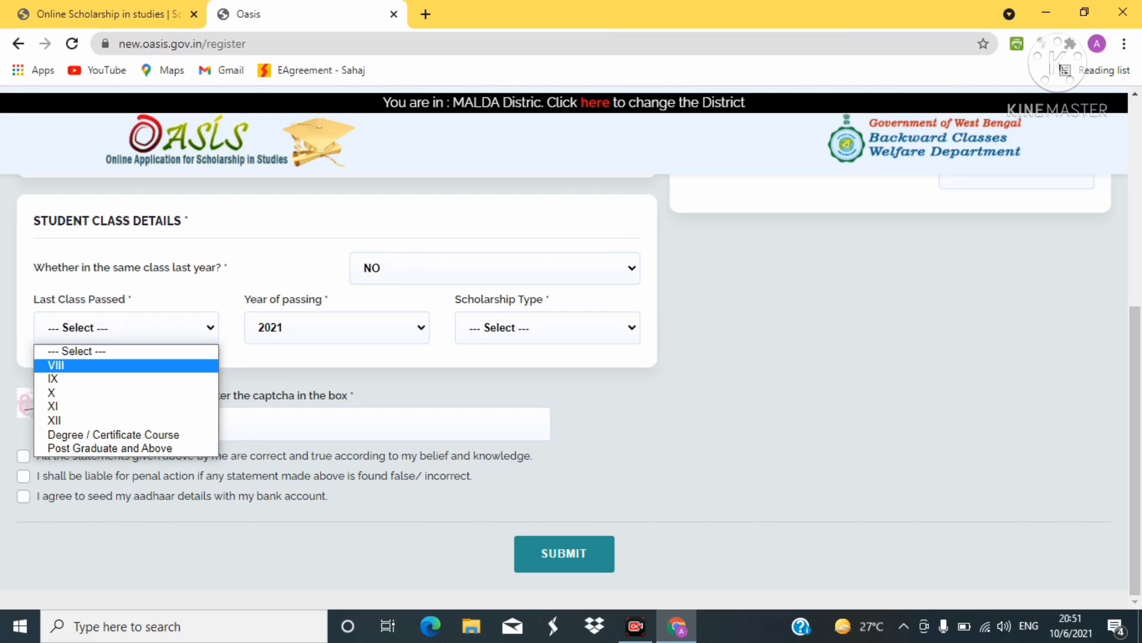
key(Return)
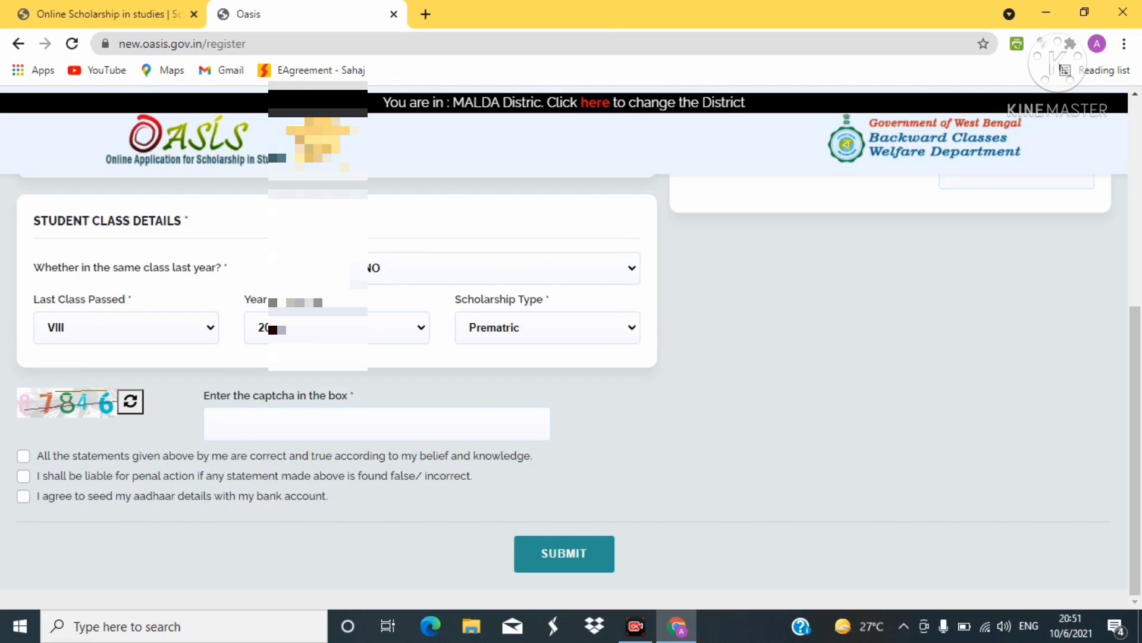
Set the institution's district to MALDAH and choose Block as its area type in the authority and contact details.
scroll(571, 386, up, 6)
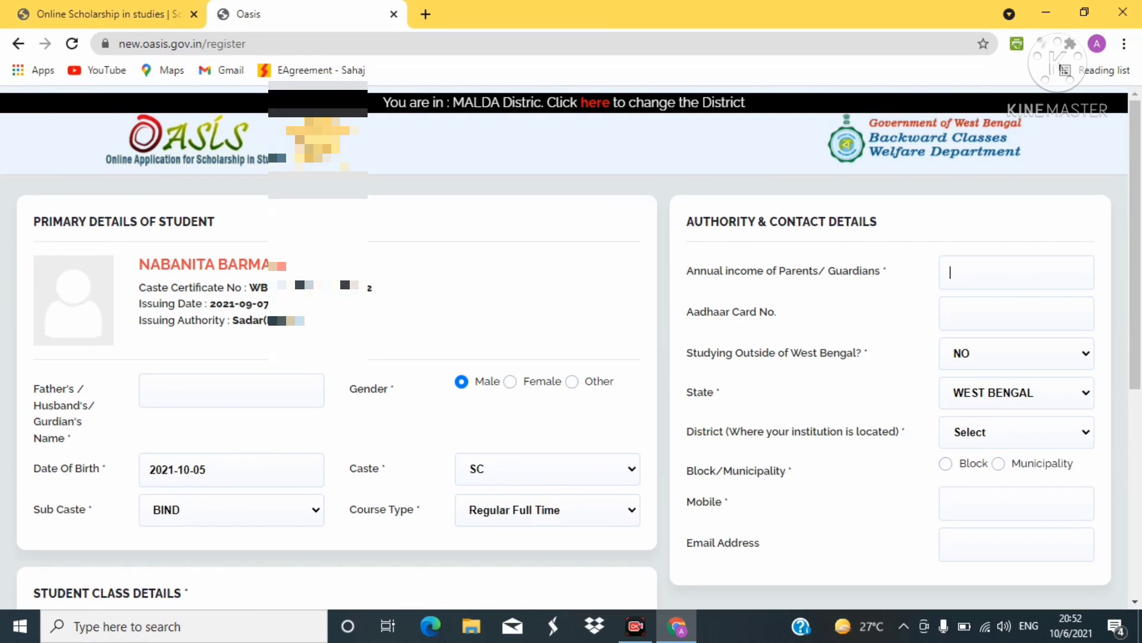
scroll(572, 357, down, 3)
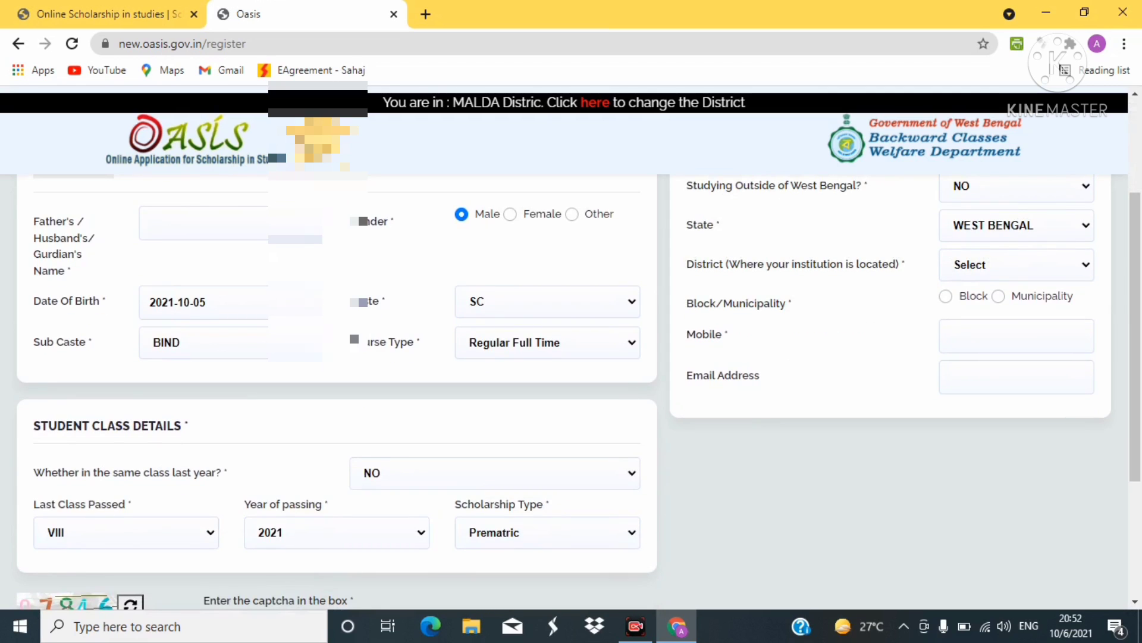
scroll(572, 357, up, 1)
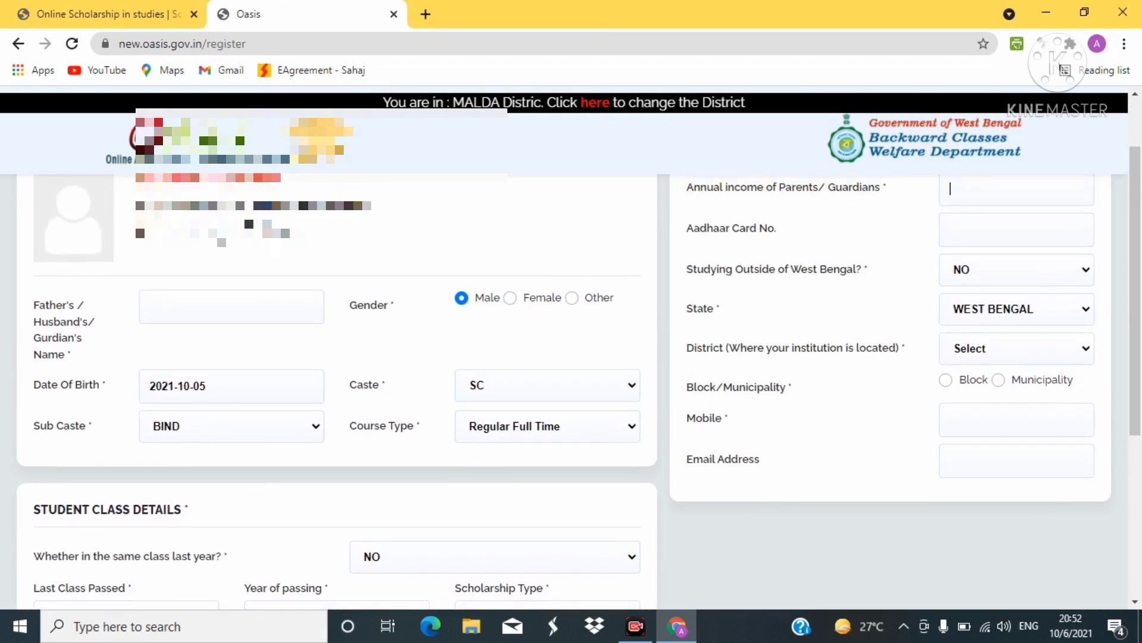
scroll(572, 357, down, 1)
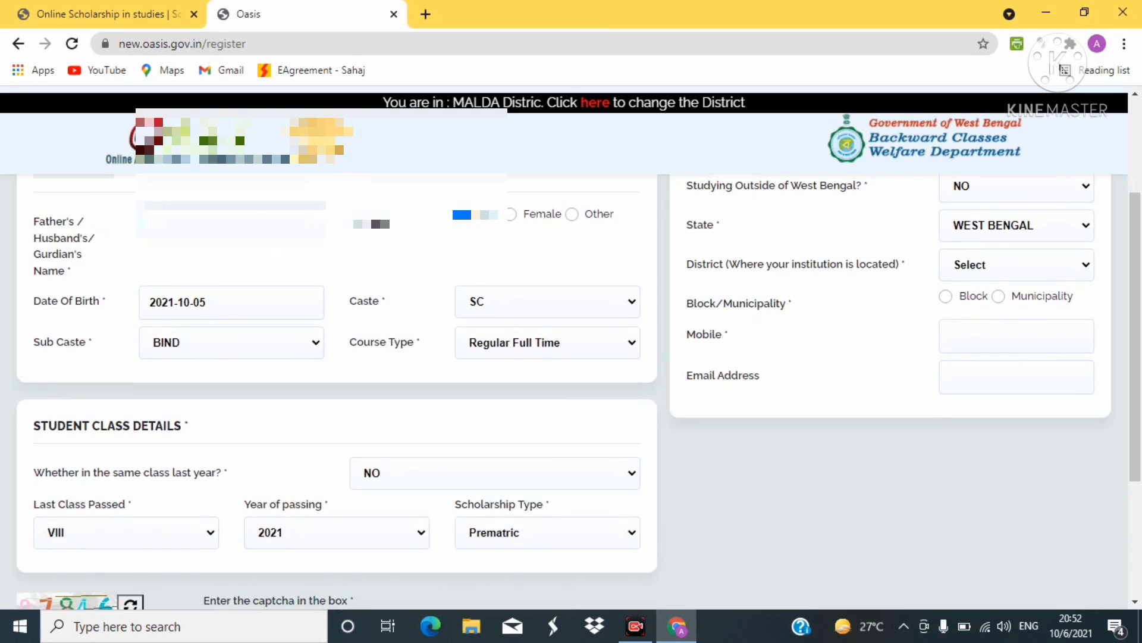
click(1017, 264)
click(982, 301)
click(945, 295)
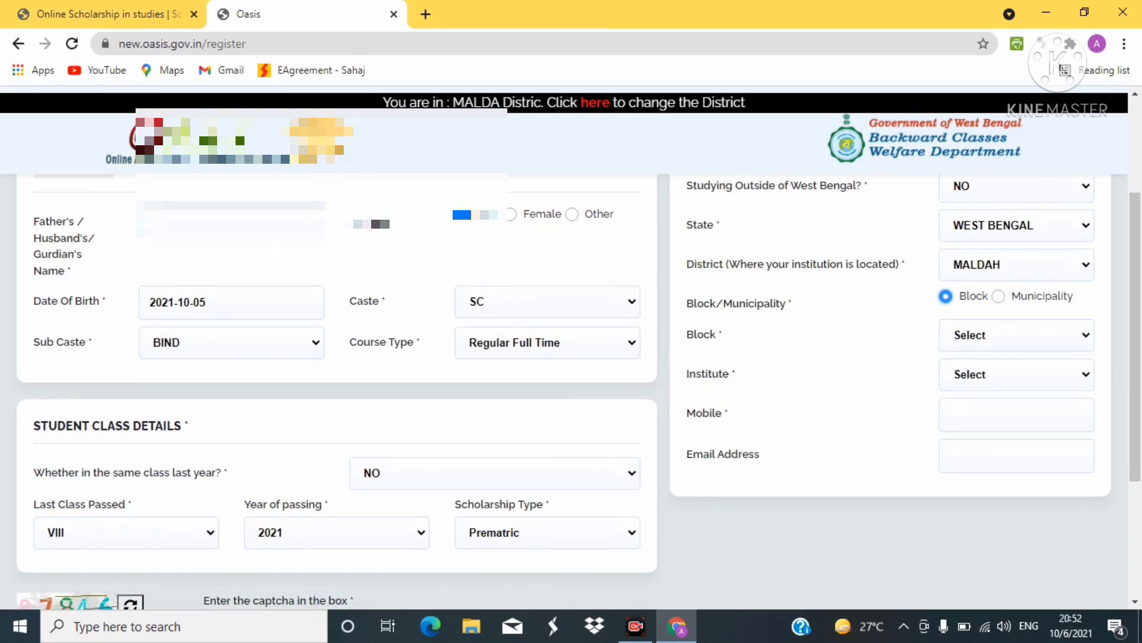
Set the institution's block to Habibpur and its institute to BULBULCHANDI G S VIDYA MANDIR.
click(1016, 334)
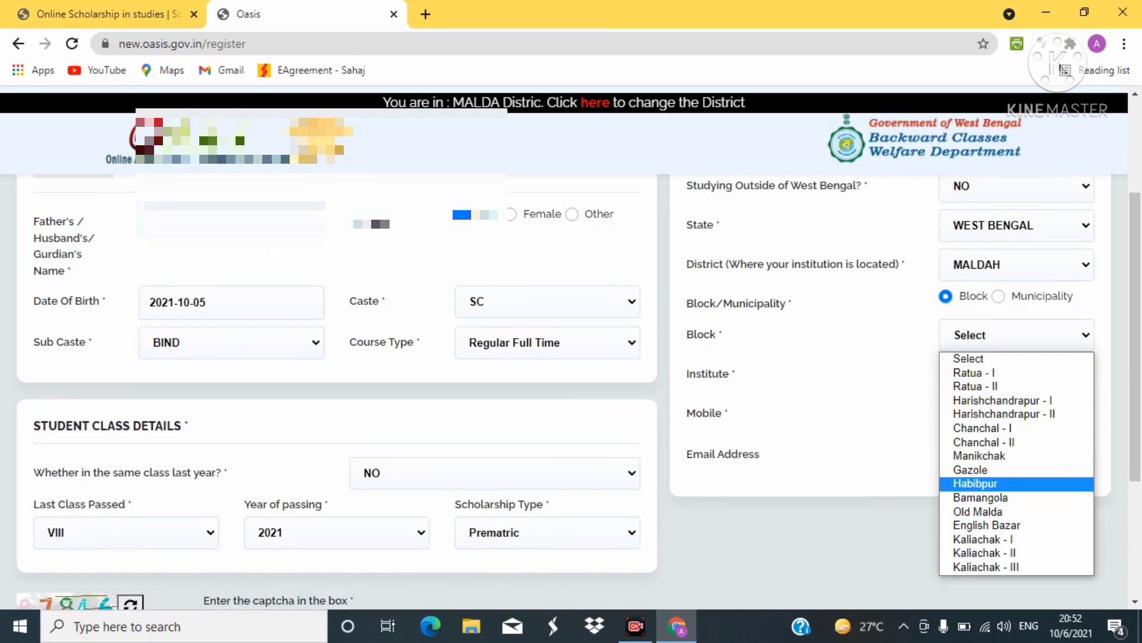
click(976, 483)
click(1016, 373)
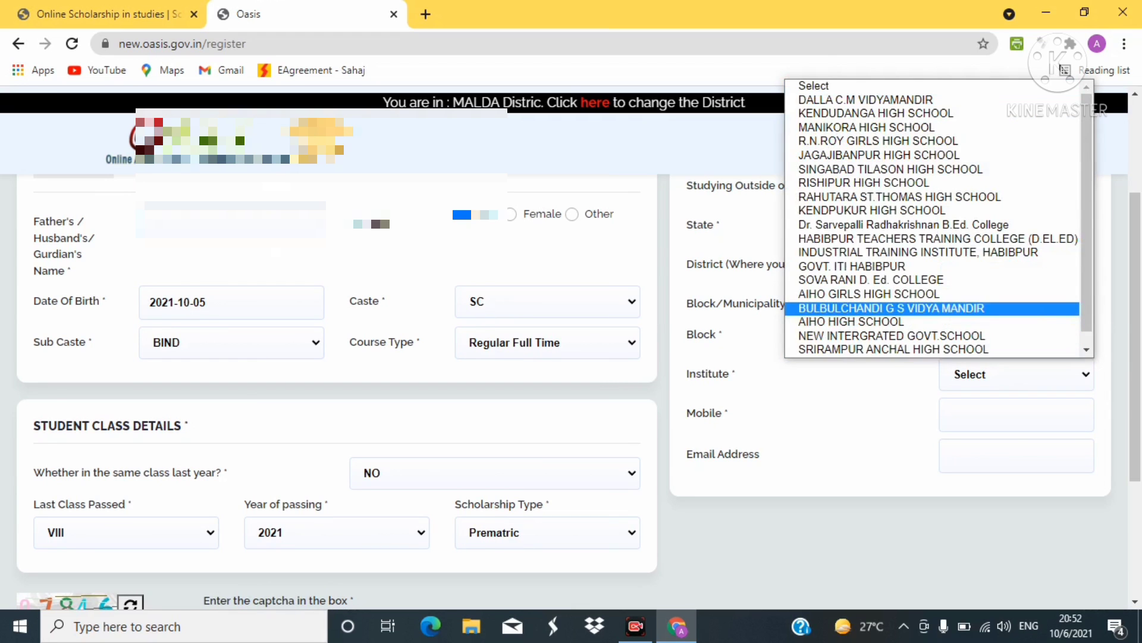
click(863, 309)
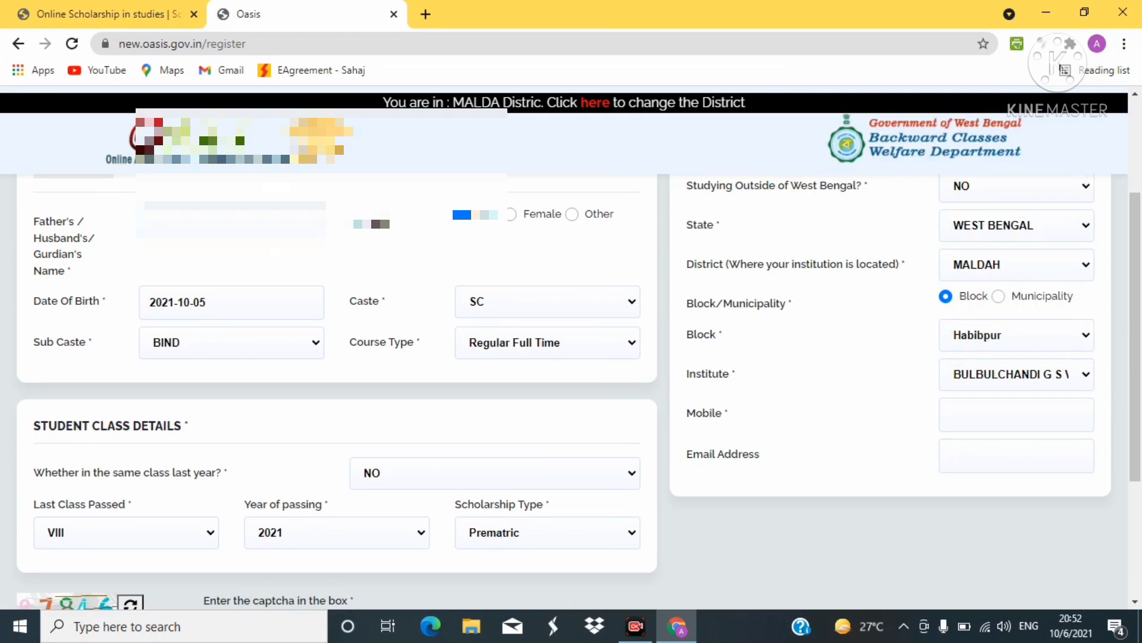
Accept the declarations on true statements, penal liability and Aadhaar seeding with the bank account, and place the cursor in the captcha field.
scroll(571, 393, down, 3)
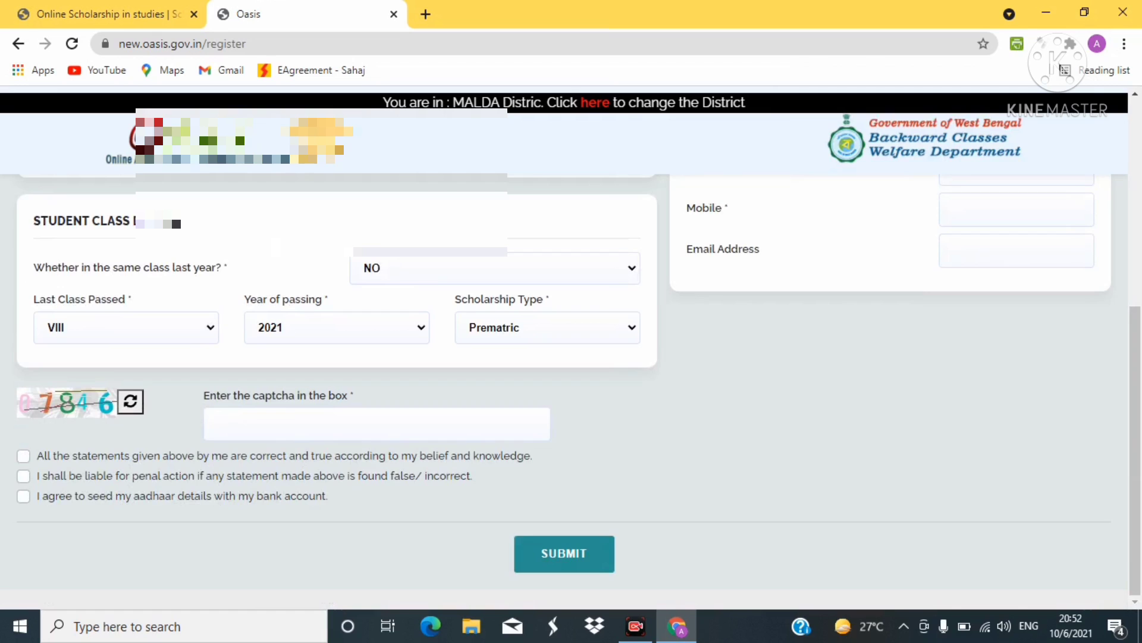
click(23, 456)
click(23, 476)
click(24, 496)
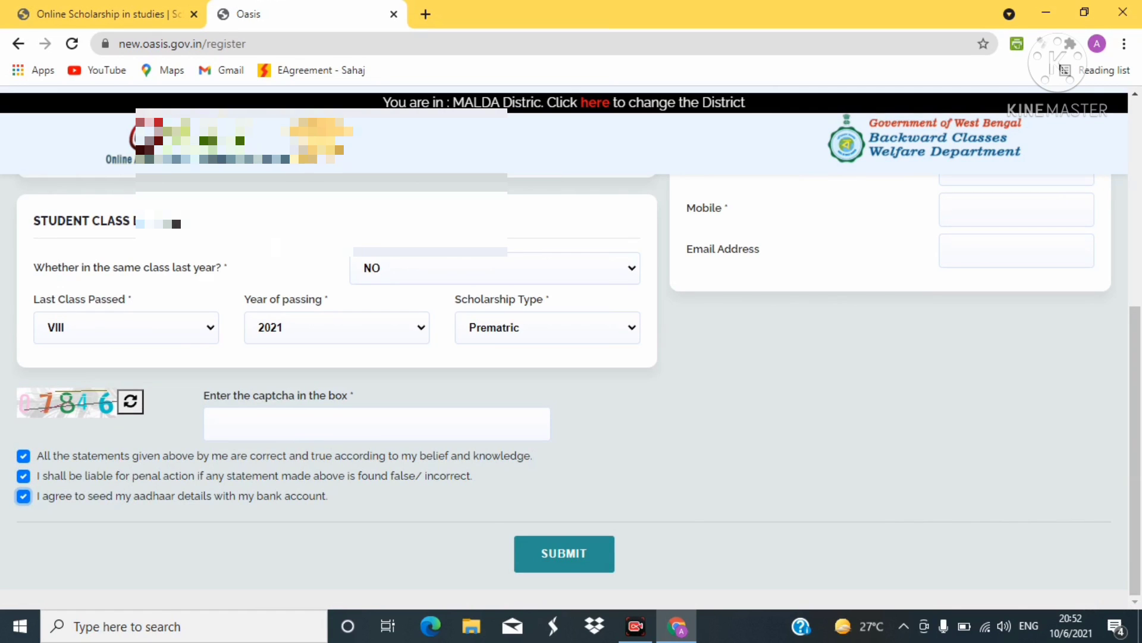
click(214, 423)
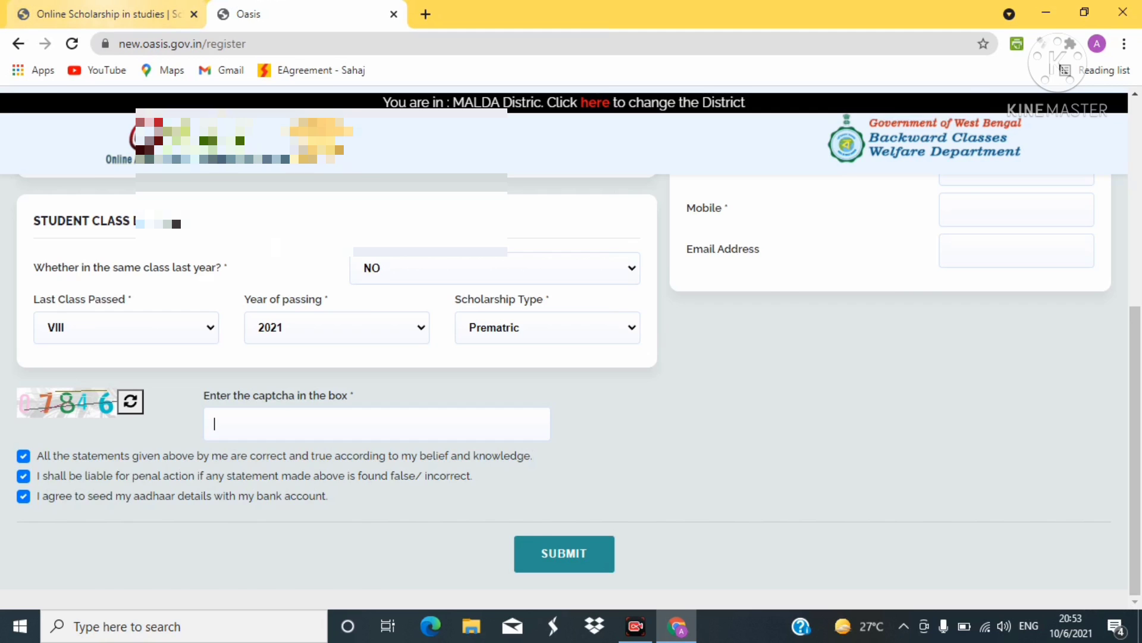
Switch to the OASIS home page and check the announced last date for Pre-Matric and Post-Matric scholarship applications and the time in the header.
key(ctrl+shift+Tab)
scroll(571, 348, down, 3)
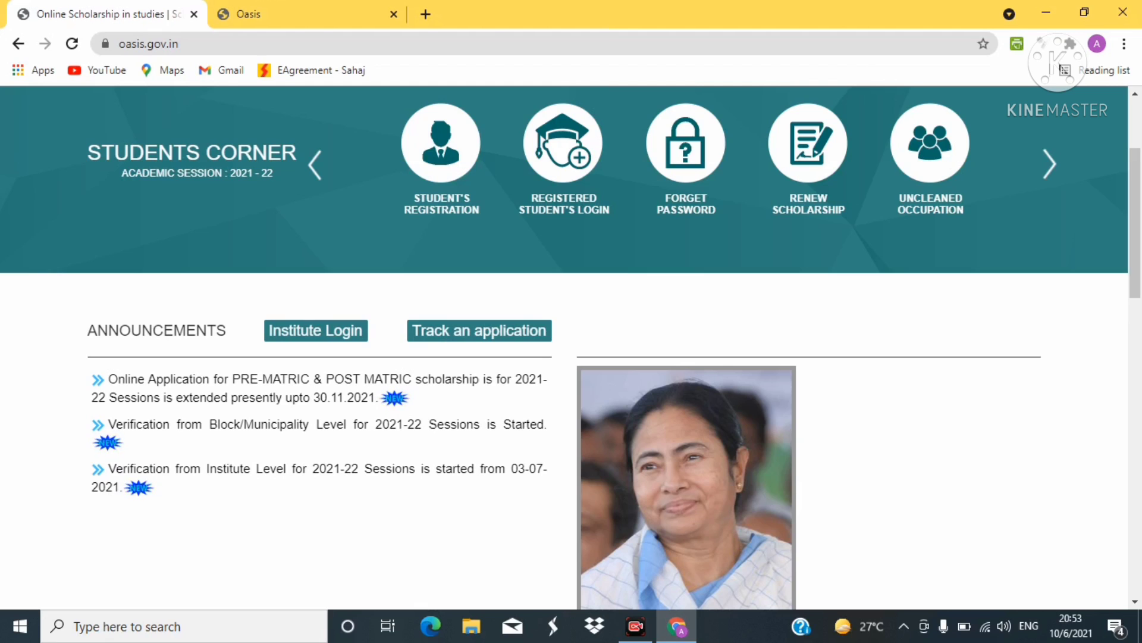
drag(310, 398, 376, 397)
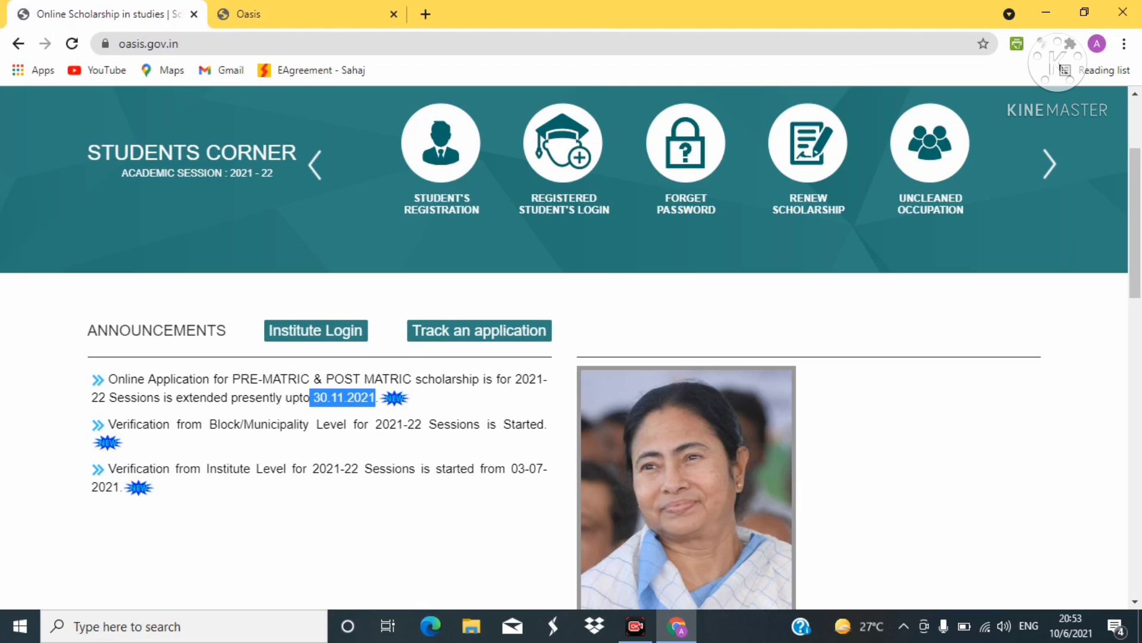
scroll(570, 348, up, 3)
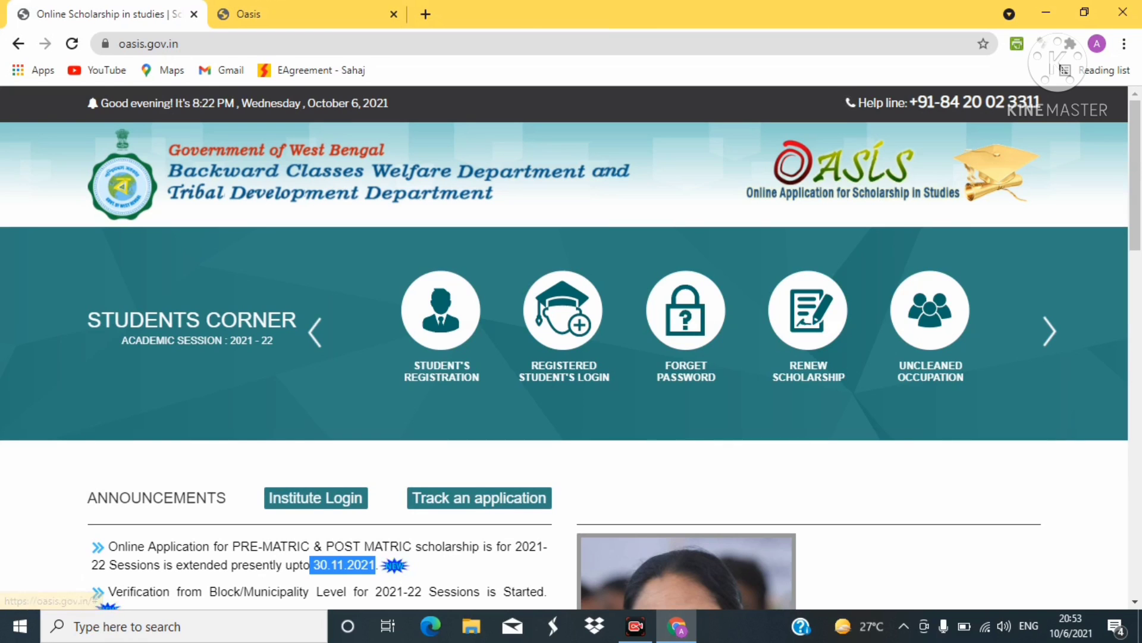
drag(190, 103, 216, 103)
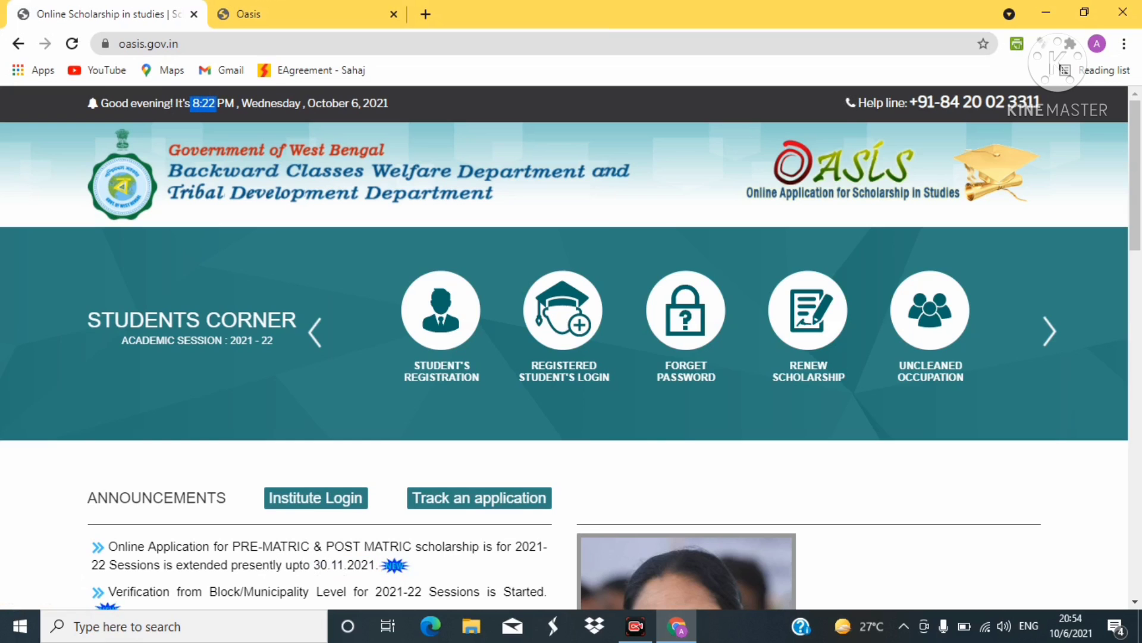